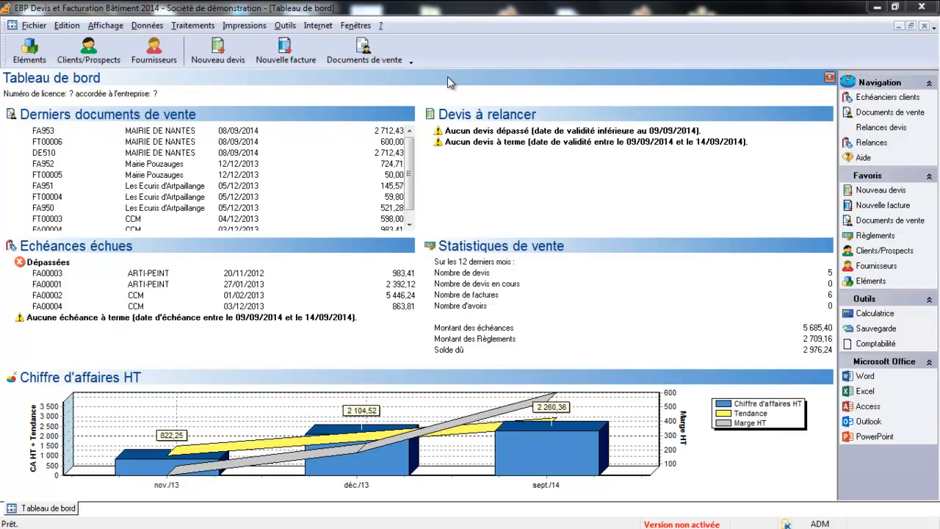
- Start a new payment (Nouveau règlement) for ARTI-PEINT's unpaid invoice FA00003 from the invoices in the sales documents list
left_click(365, 60)
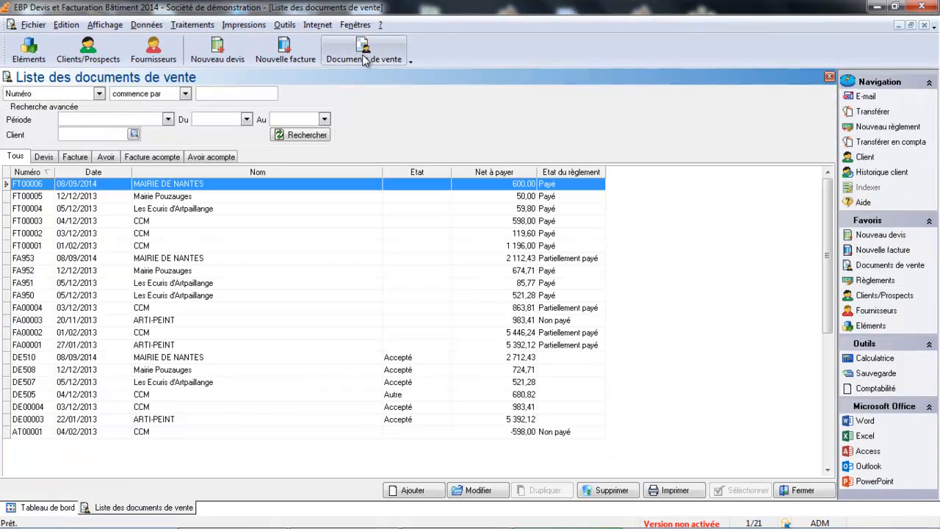
left_click(79, 158)
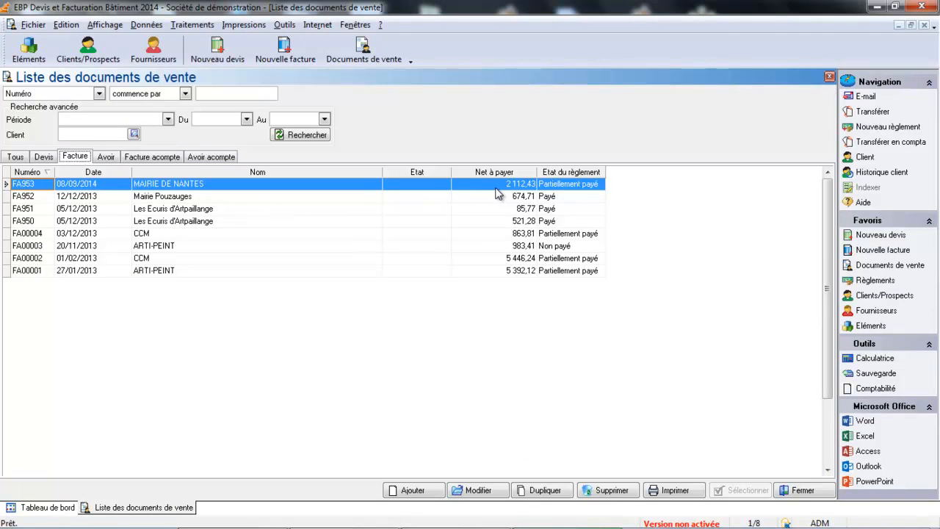
left_click(517, 247)
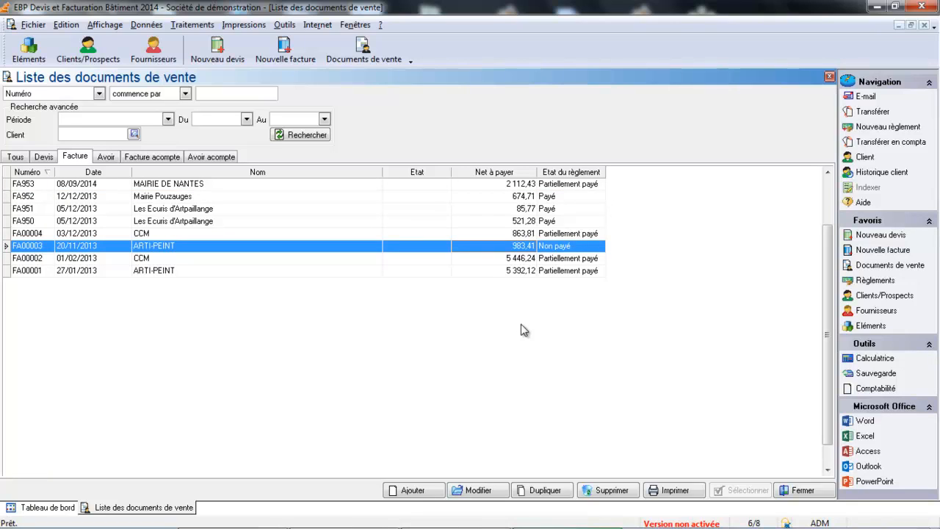
right_click(493, 253)
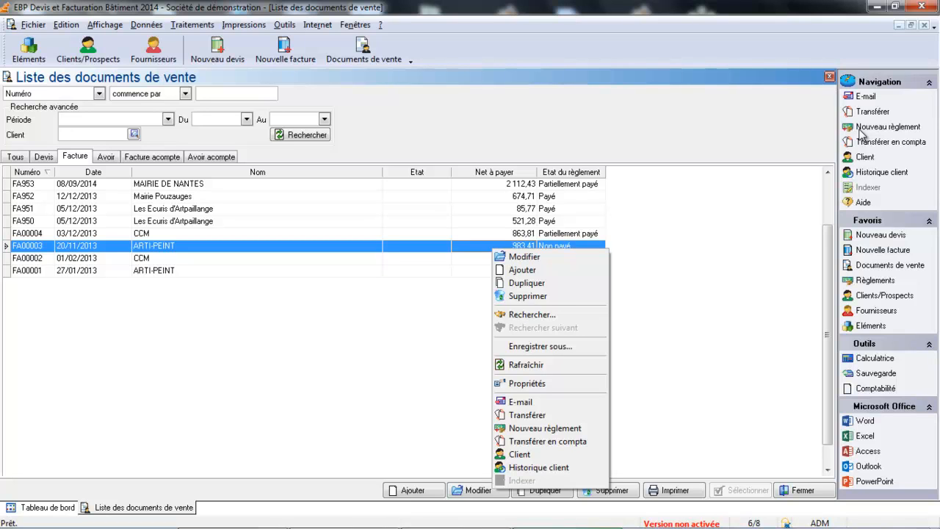
left_click(558, 430)
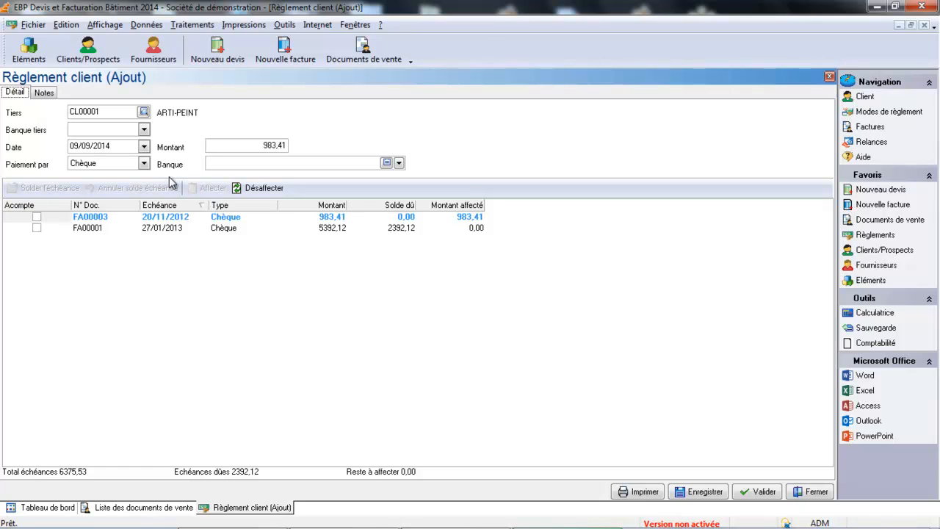
- Set the payment's bank to Banque Générale de la Saône, then save and close the payment
left_click(399, 163)
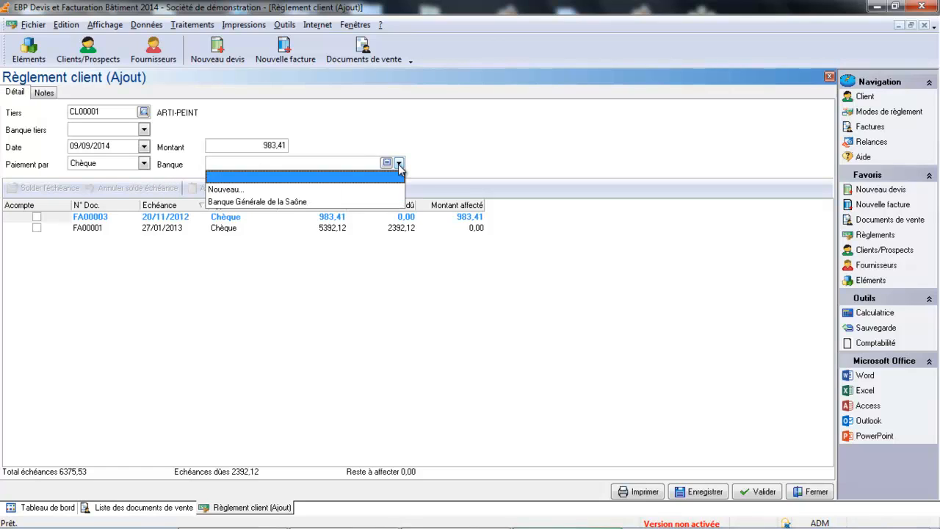
left_click(358, 201)
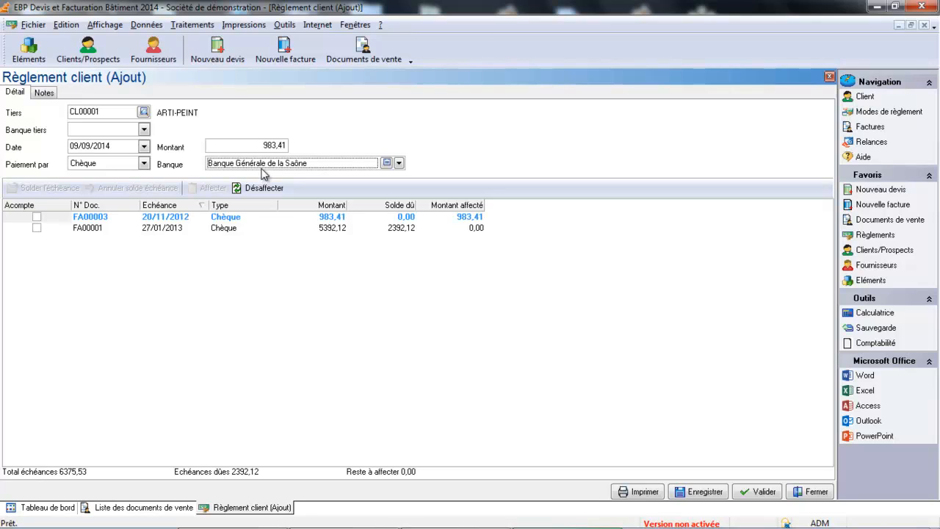
left_click(705, 495)
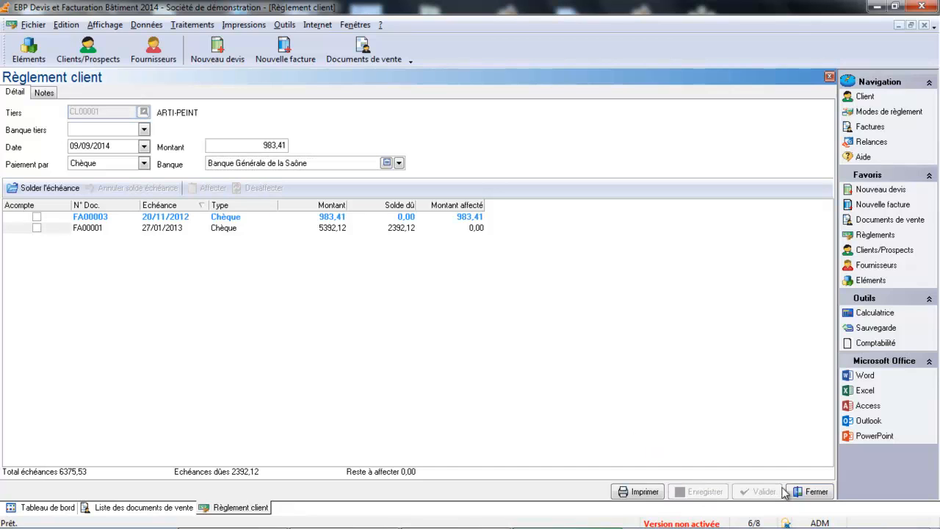
left_click(818, 494)
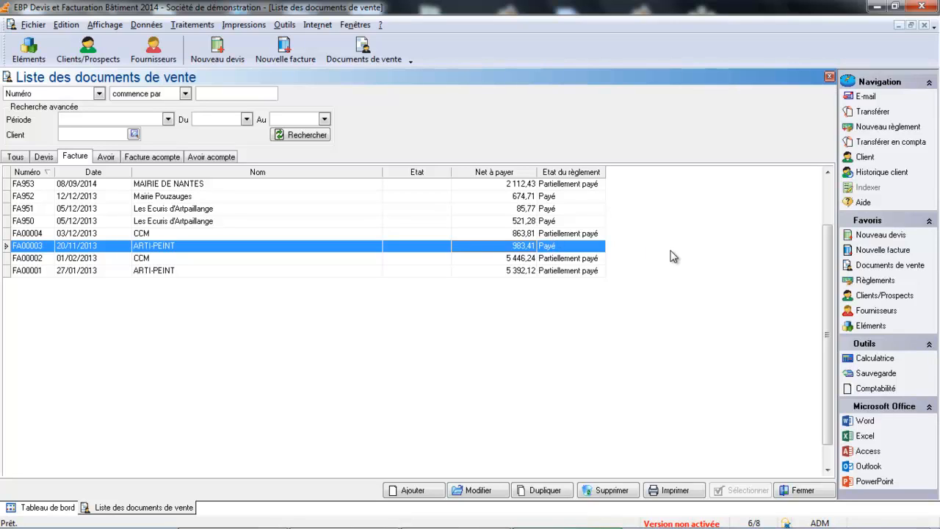
- Add a new payment from the customer payments list and select the client CCM as its third party
left_click(880, 283)
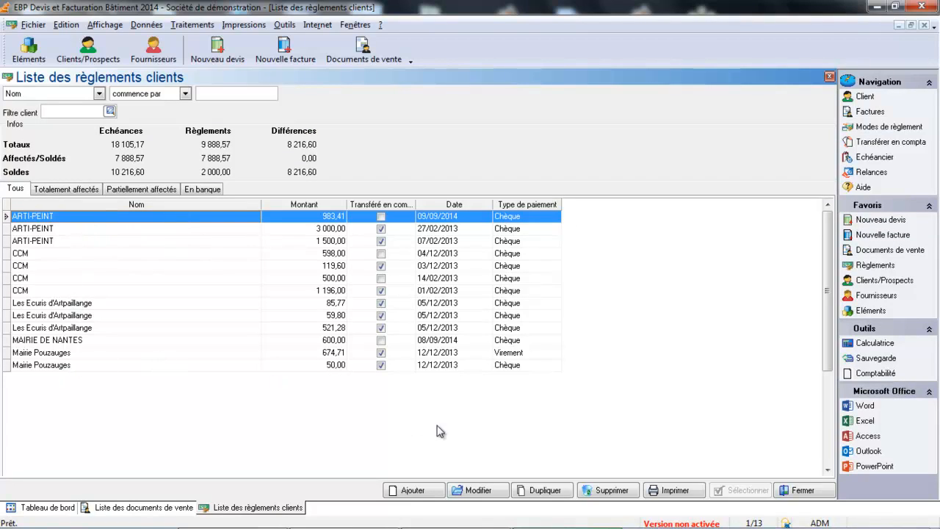
left_click(412, 490)
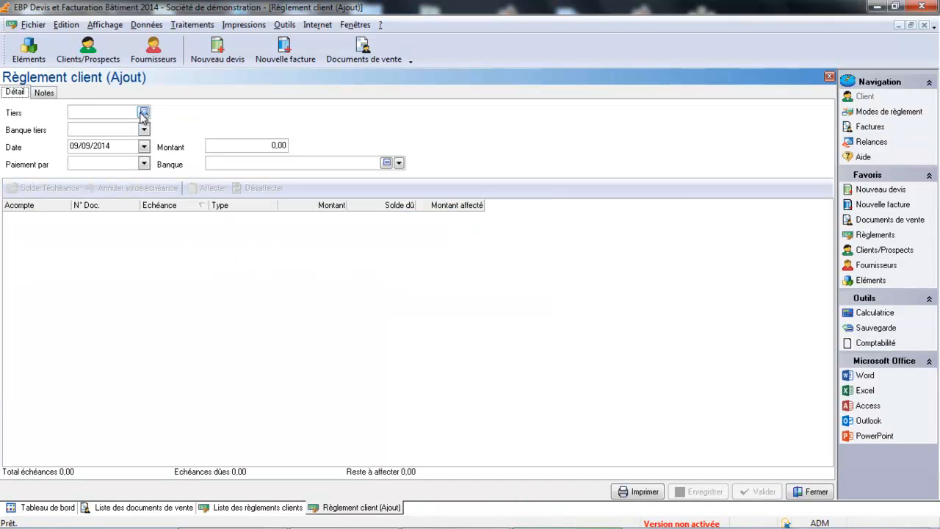
left_click(144, 112)
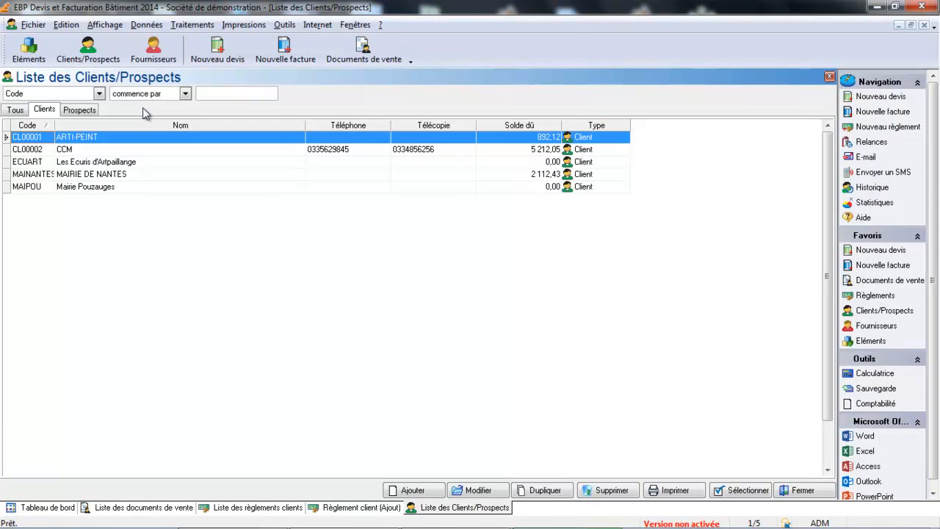
double_click(140, 152)
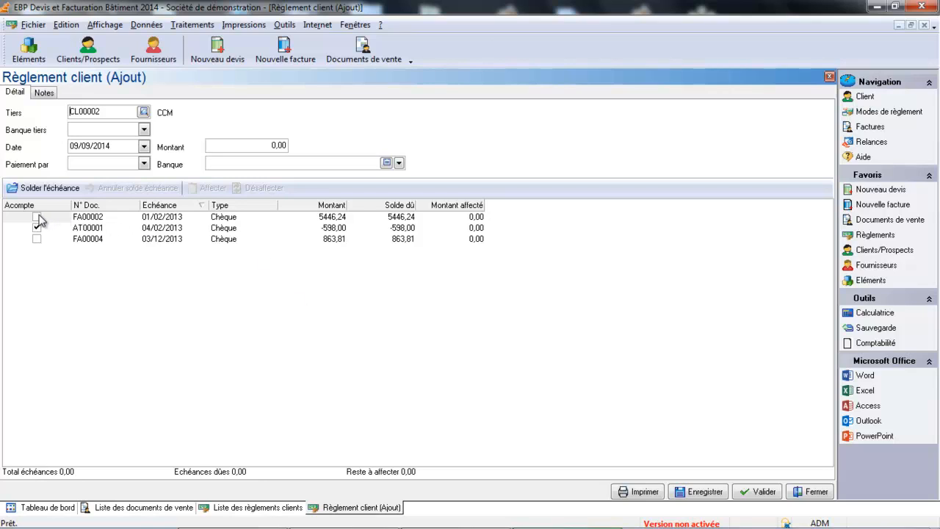
- Review CCM's listed due items and set the payment amount to 5712,05
left_click(102, 221)
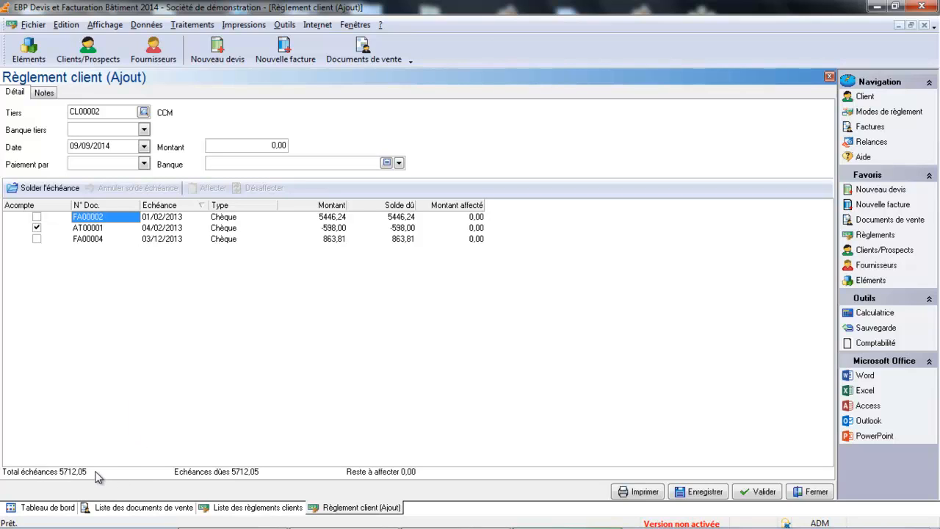
left_click(35, 218)
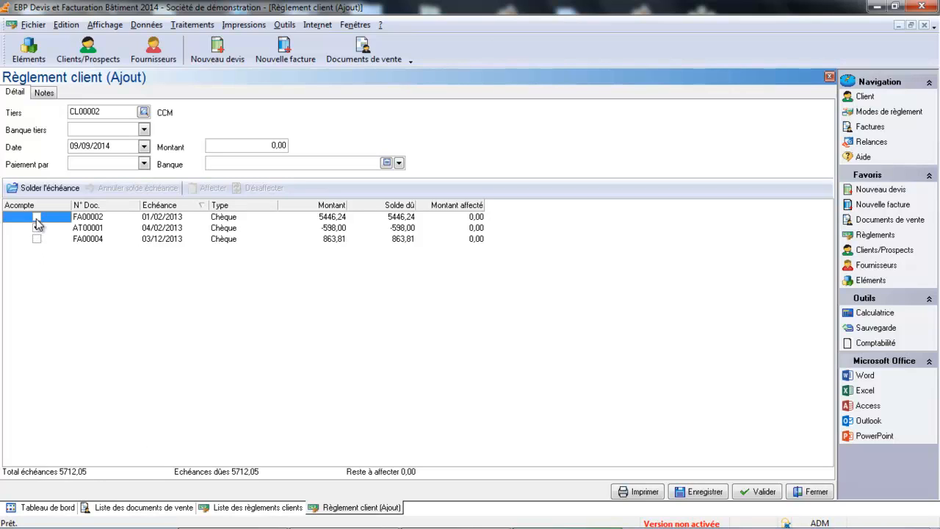
left_click(36, 227)
left_click(88, 240)
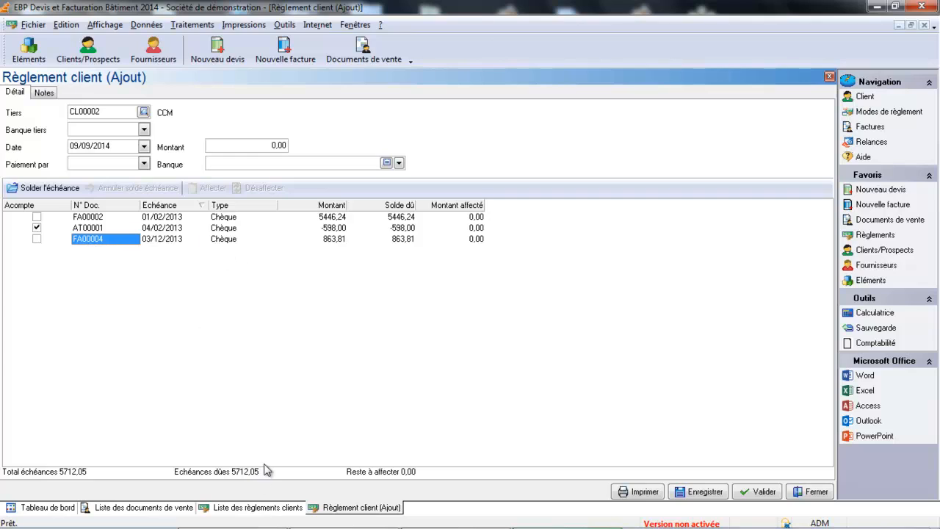
left_click(244, 147)
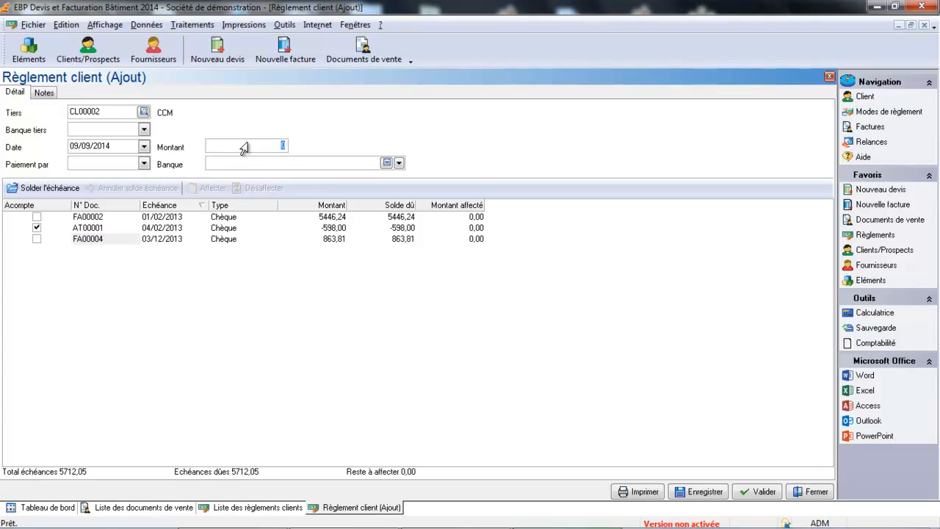
type("5712,05")
key("Tab")
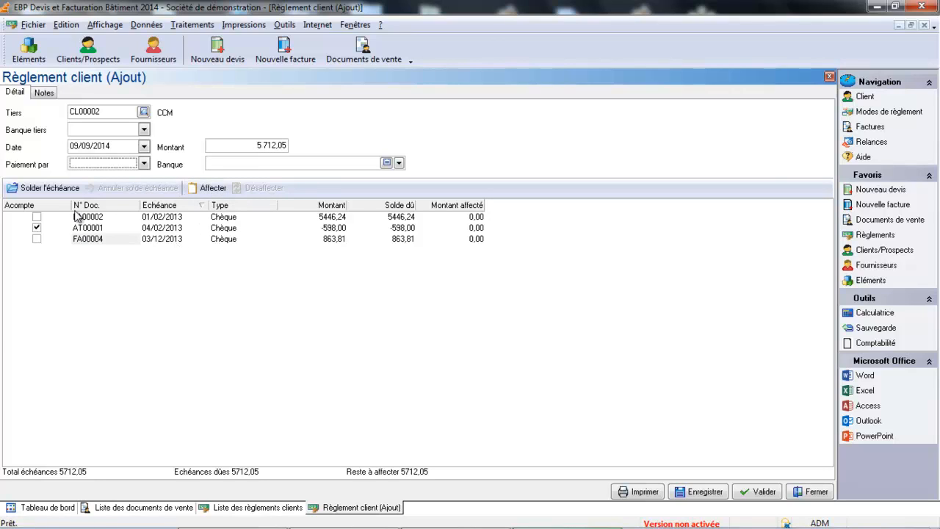
- Allocate the CCM payment to invoice FA00002 and then to invoice FA00004
left_click(38, 220)
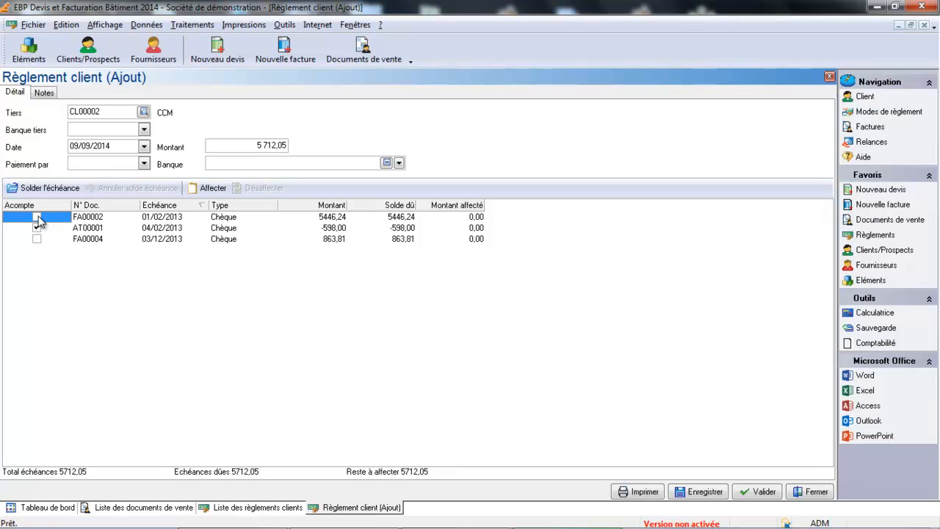
left_click(215, 189)
left_click(89, 239)
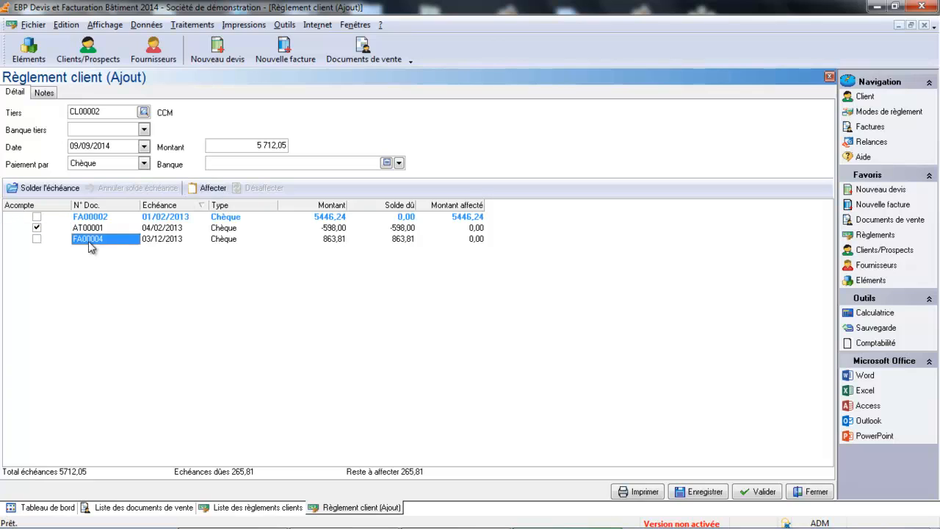
left_click(211, 192)
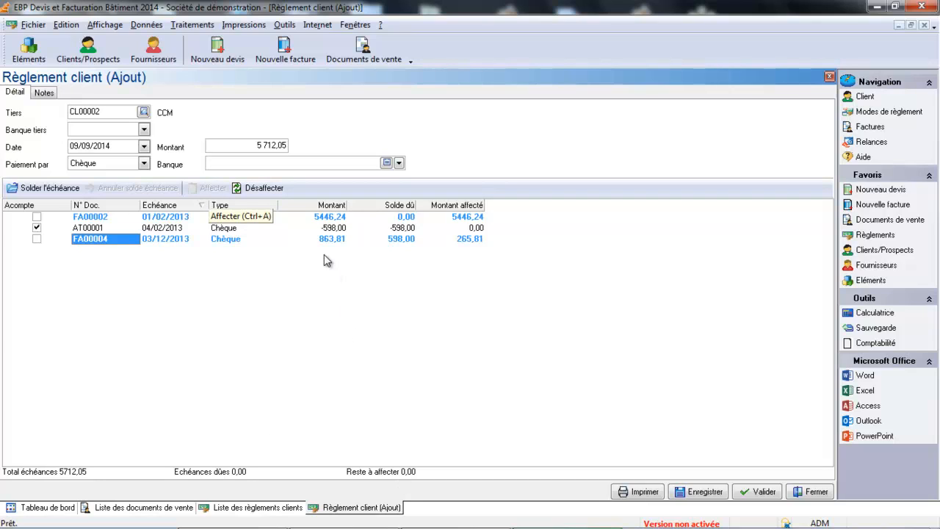
- Select Banque Générale de la Saône as the CCM payment's bank, then save and close the payment
left_click(399, 163)
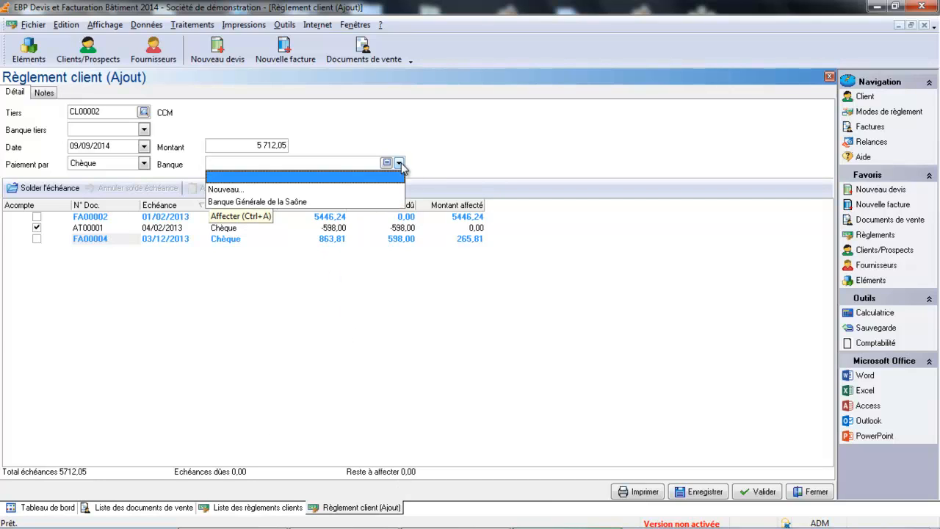
left_click(353, 204)
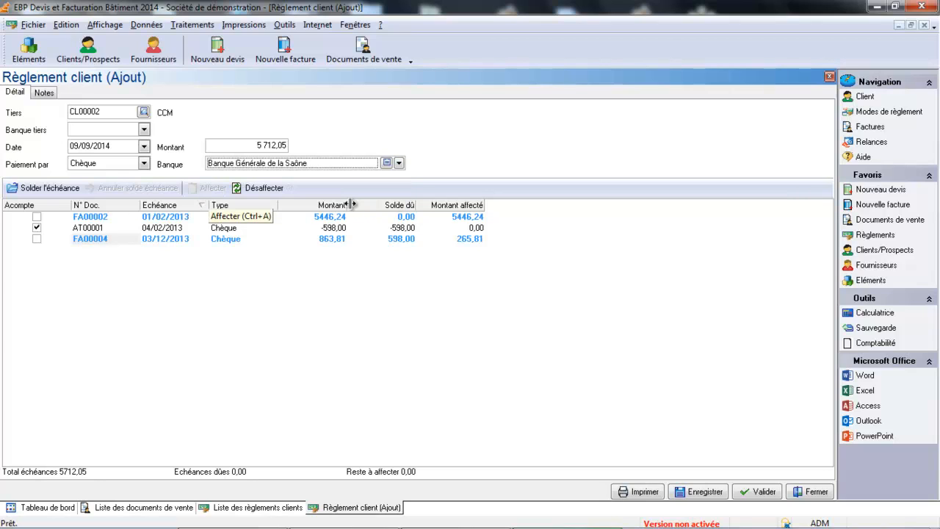
left_click(398, 163)
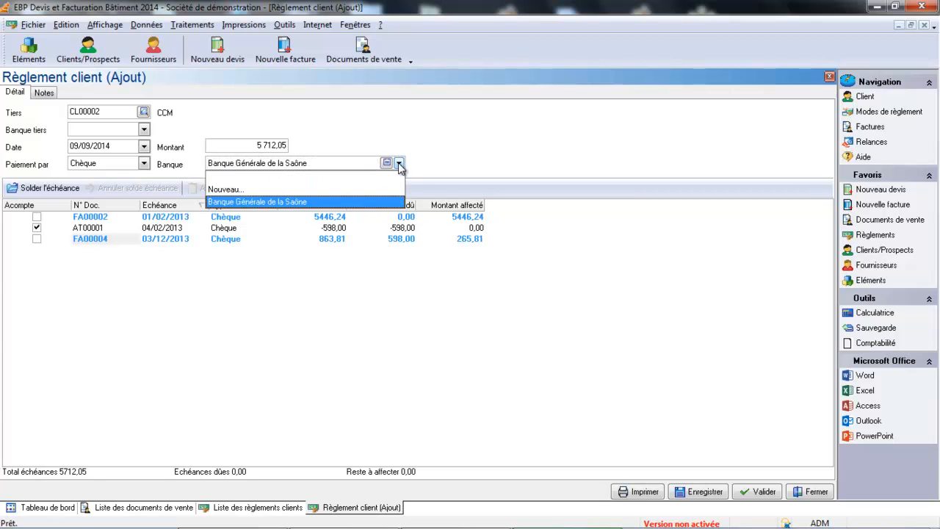
left_click(287, 202)
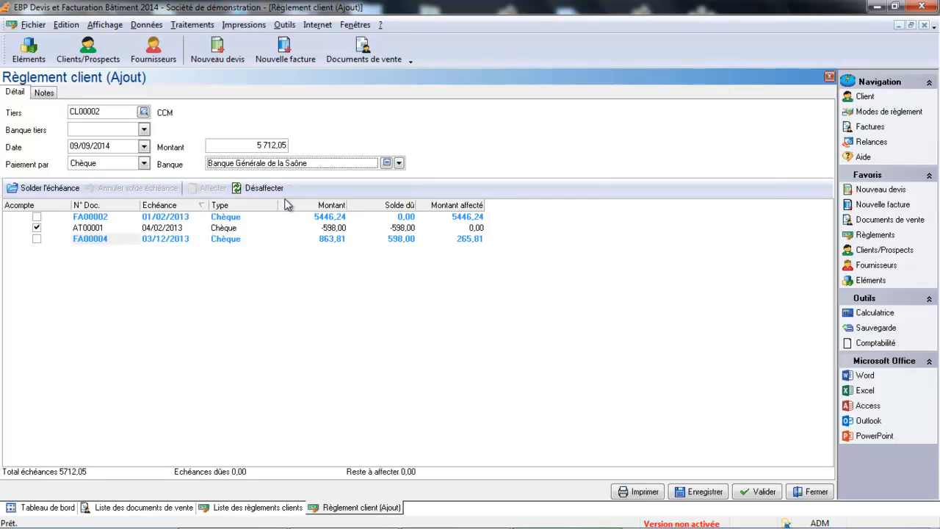
left_click(699, 492)
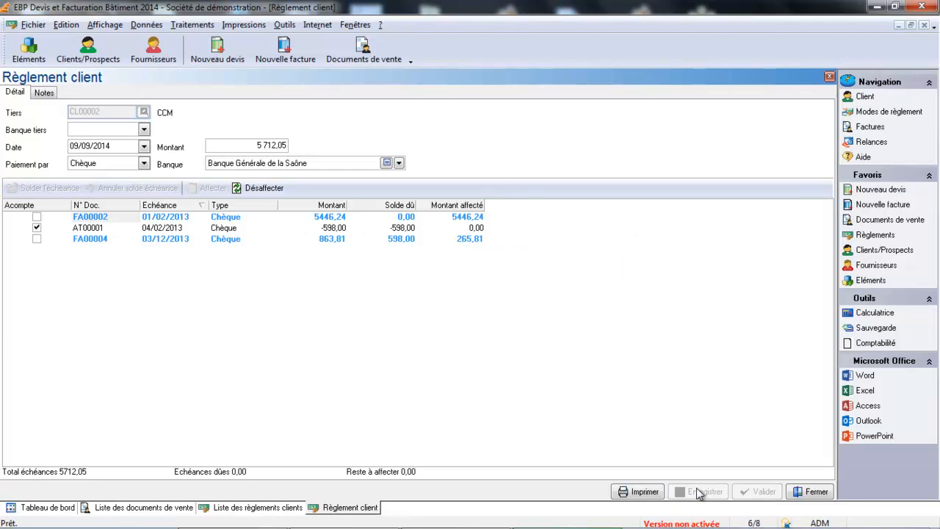
left_click(814, 492)
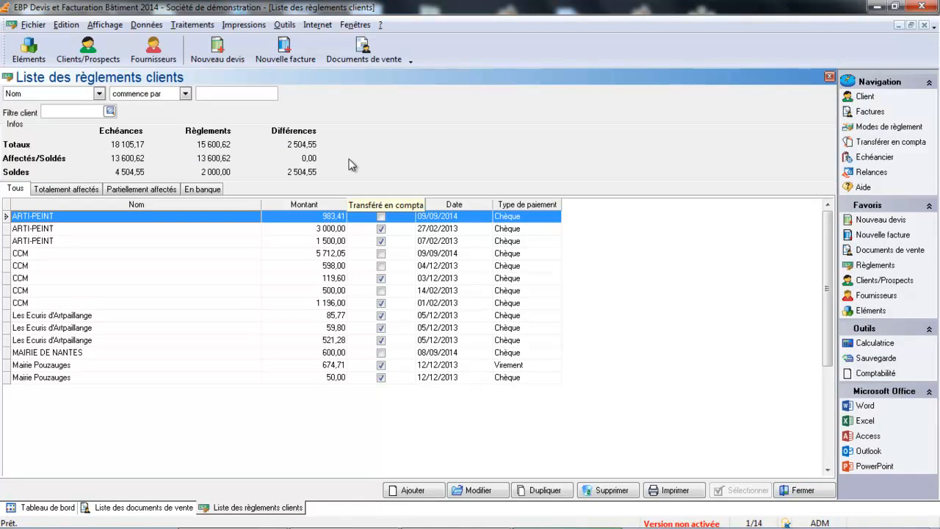
- Show only the invoices in the sales documents list to check their payment status
left_click(361, 50)
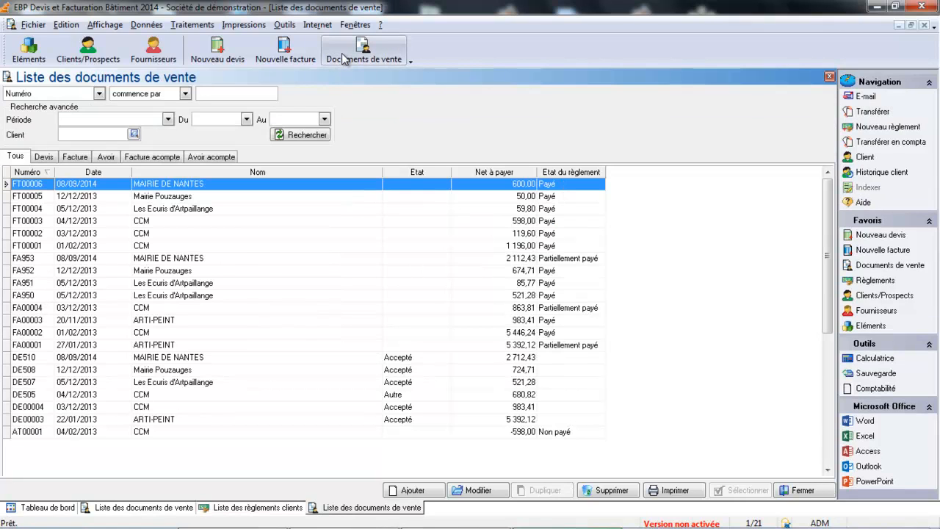
left_click(77, 157)
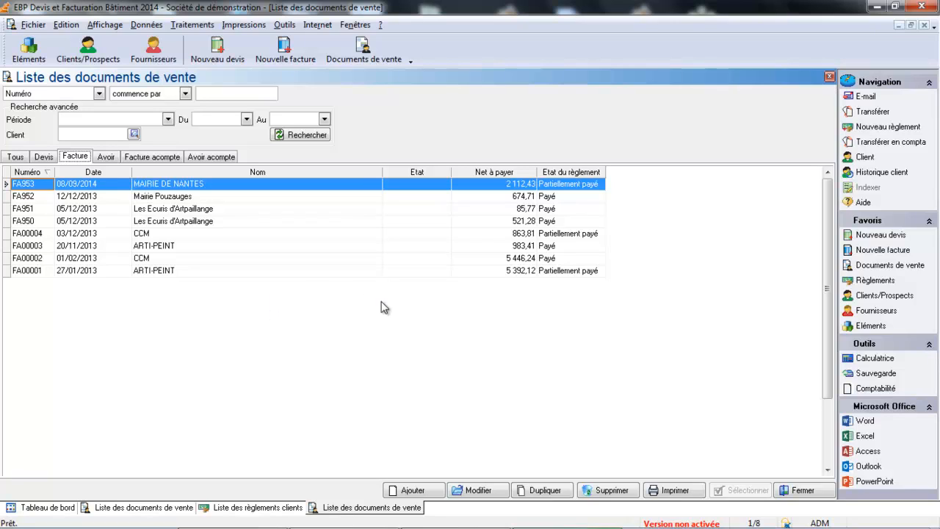
left_click(308, 271)
right_click(309, 271)
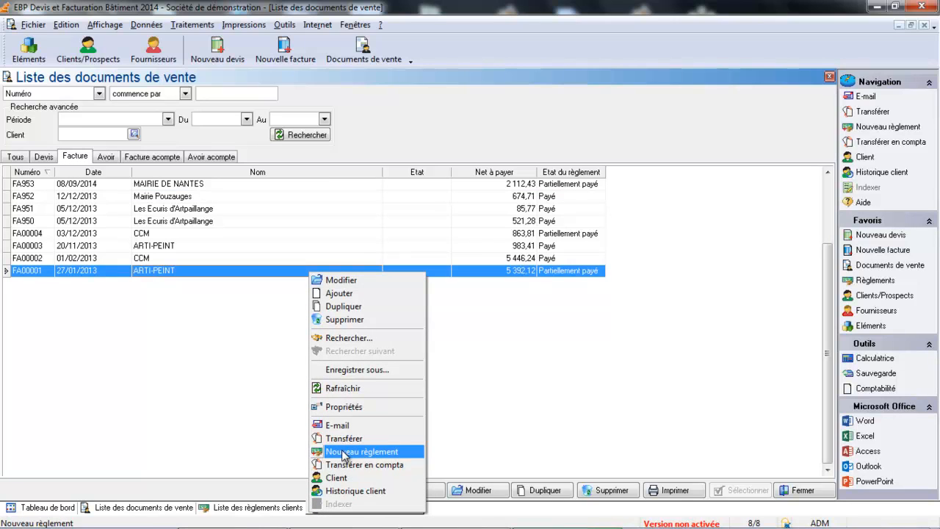
left_click(596, 432)
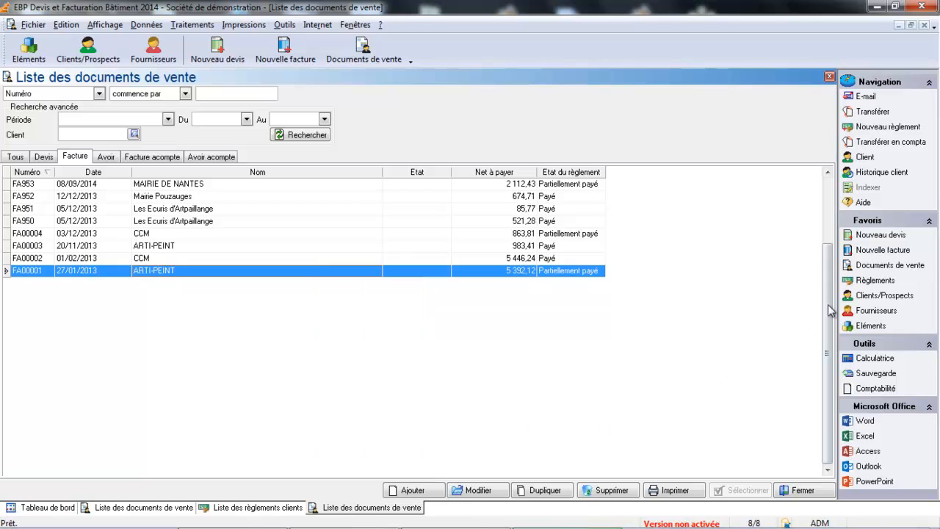
- Add a new customer payment for MAIRIE DE NANTES and open its amount for editing
left_click(873, 284)
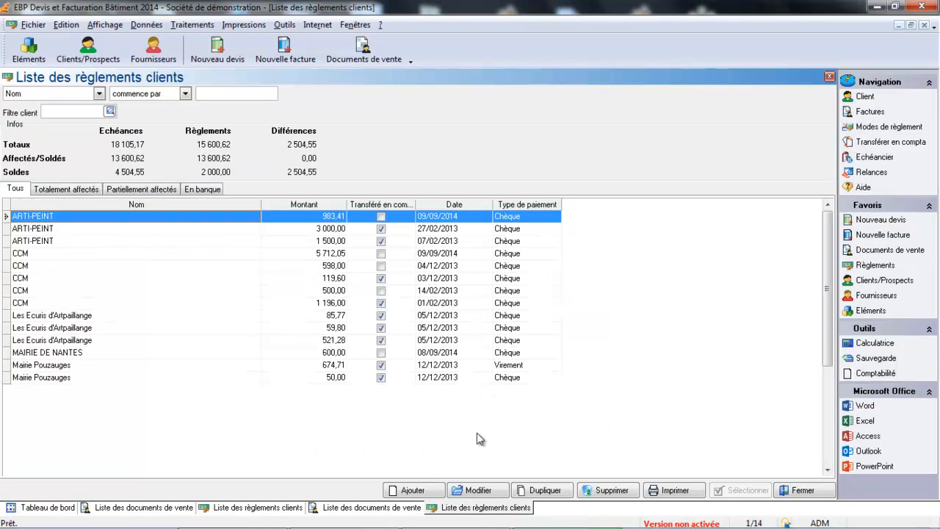
left_click(432, 490)
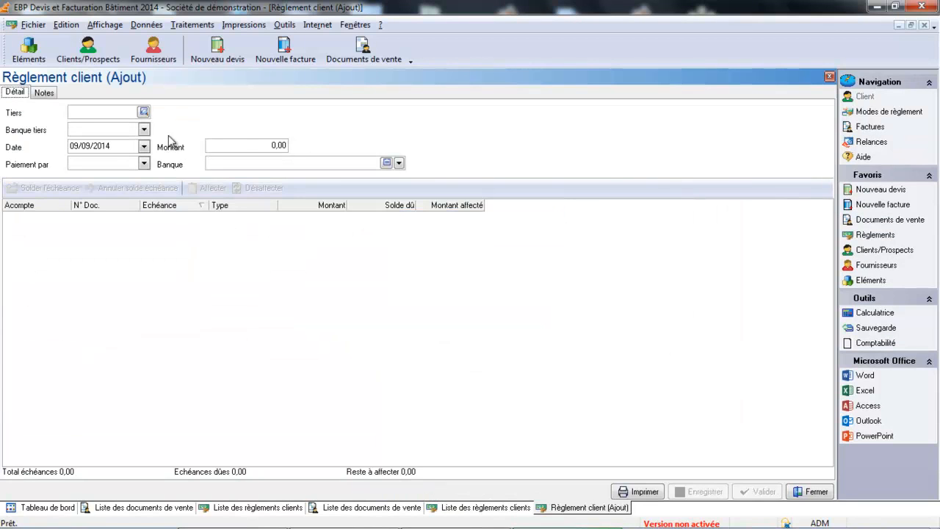
left_click(142, 112)
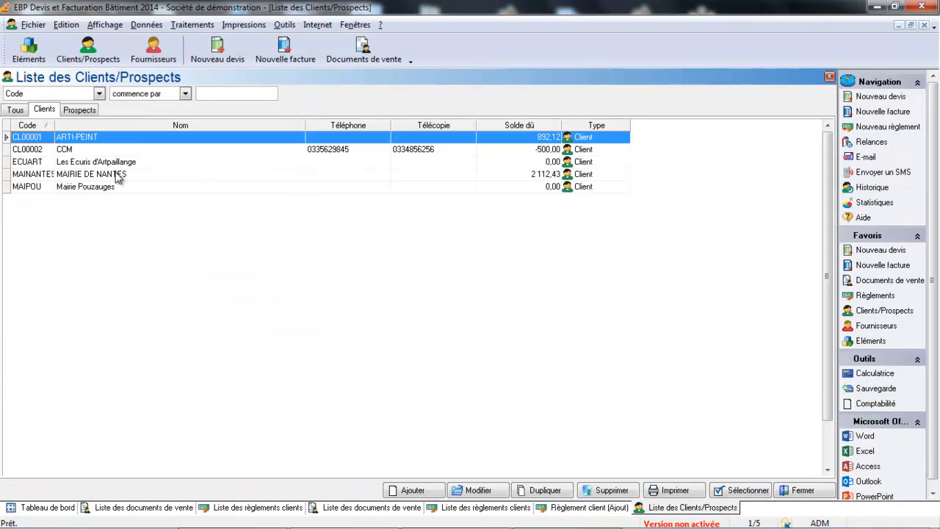
double_click(121, 176)
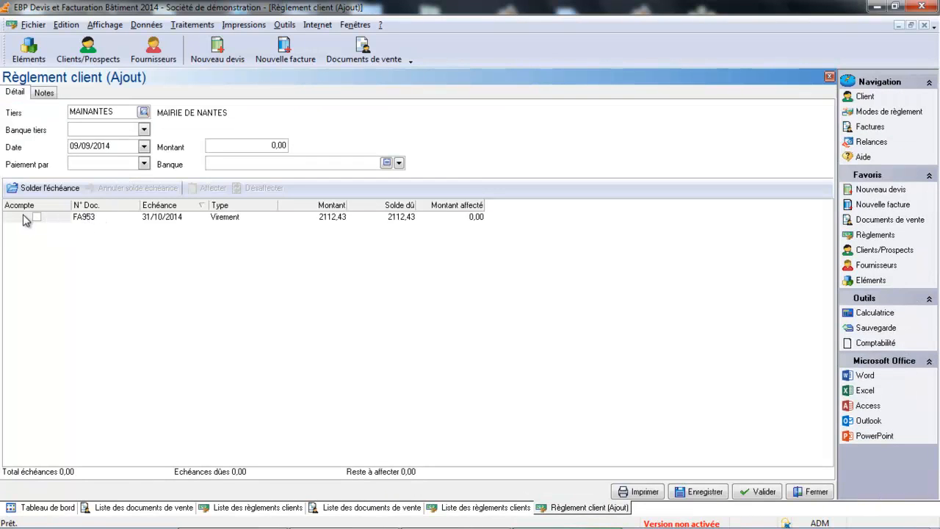
left_click(239, 152)
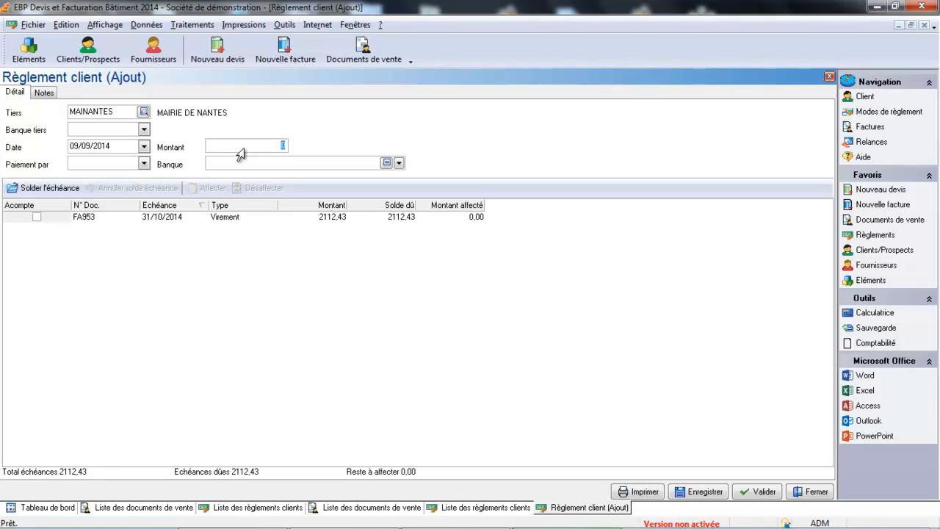